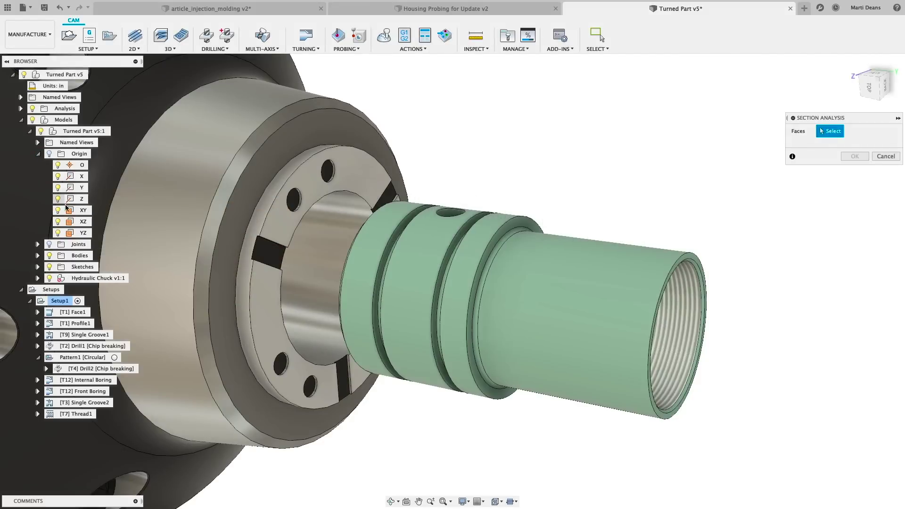
- Create an XY-plane section analysis that hatches the turned part and chuck in half
{"action": "left_click", "coordinate": [67, 209]}
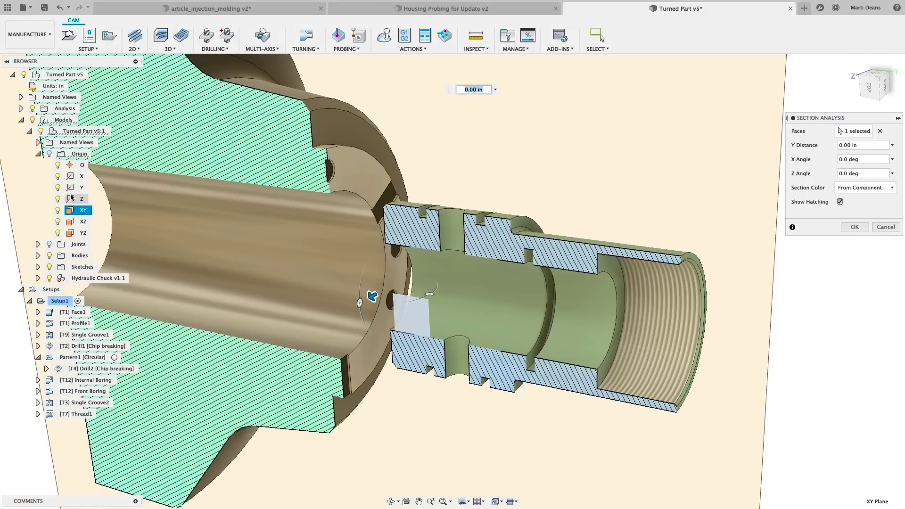
{"action": "left_click", "coordinate": [20, 120]}
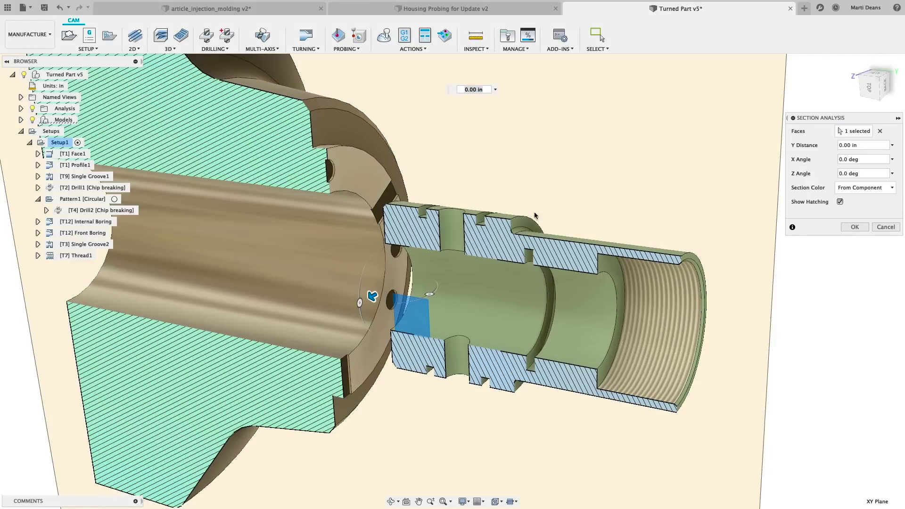
{"action": "left_click", "coordinate": [852, 228]}
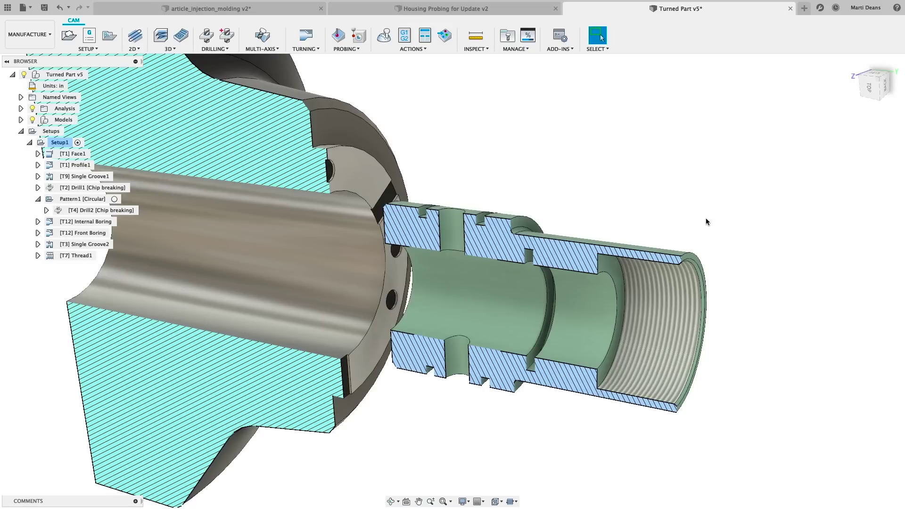
- Preview the boring toolpaths, then regenerate Single Groove2 using the internal groove edge as its position
{"action": "left_click", "coordinate": [97, 225]}
{"action": "left_click", "coordinate": [96, 234]}
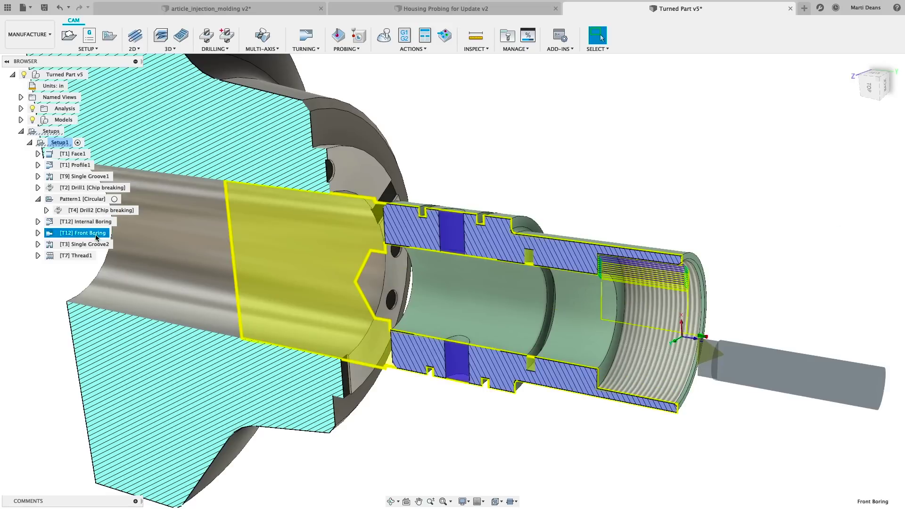
{"action": "double_click", "coordinate": [97, 244]}
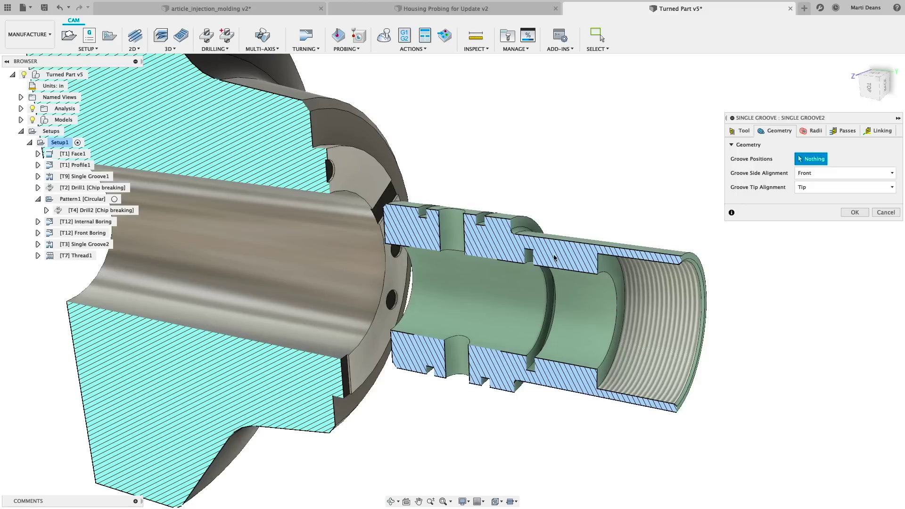
{"action": "left_click", "coordinate": [533, 258]}
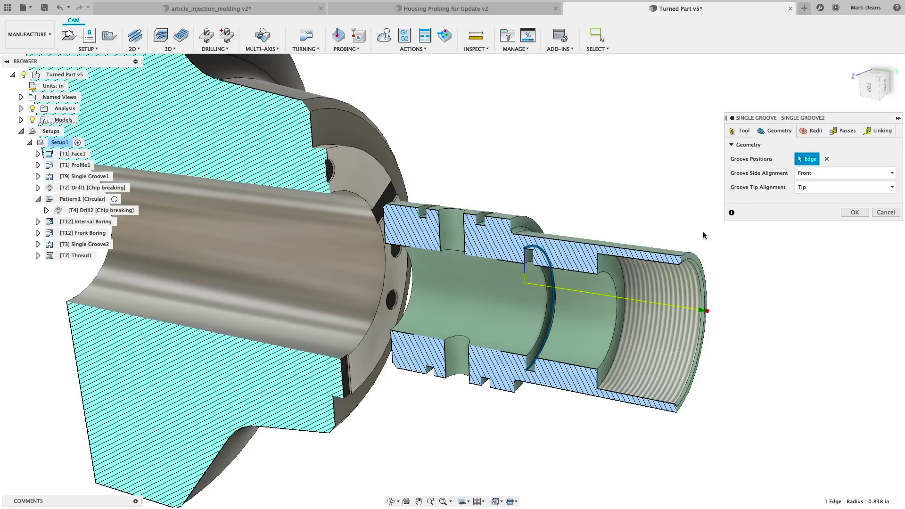
{"action": "left_click", "coordinate": [853, 212]}
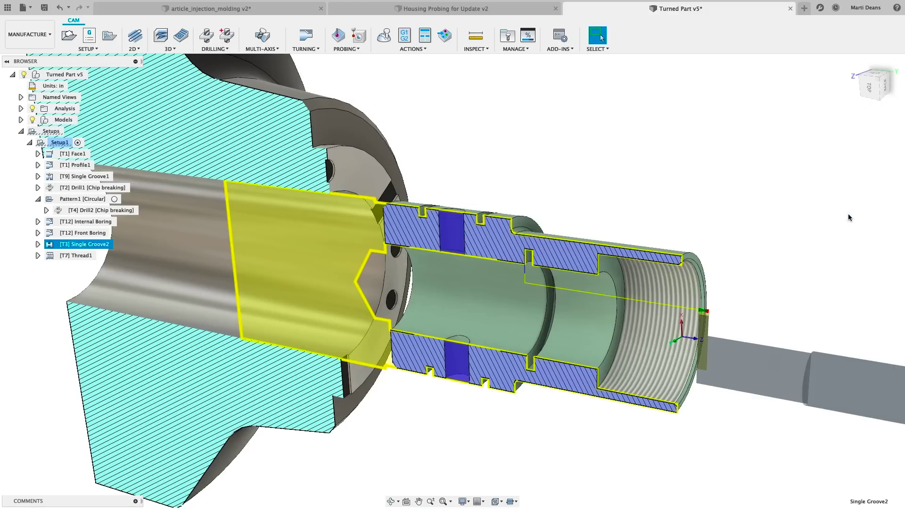
{"action": "left_click", "coordinate": [21, 110]}
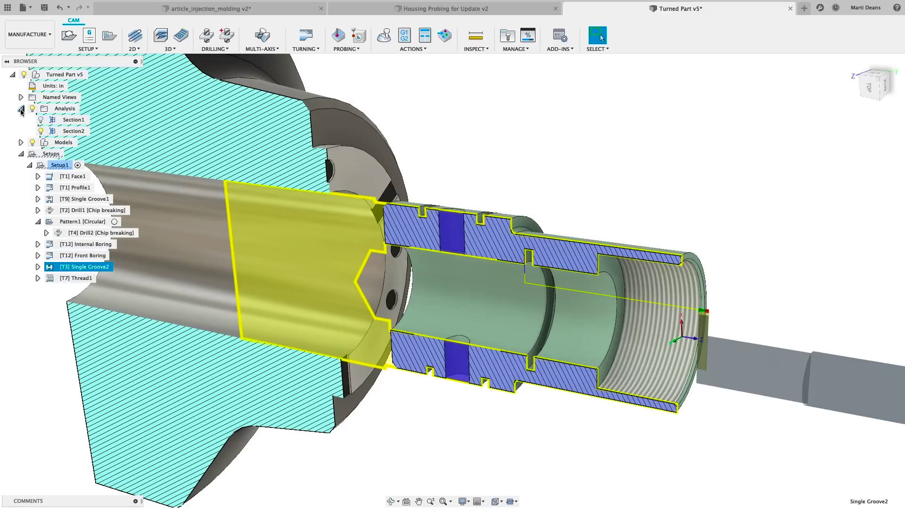
- Hide the Section2 cut and export the operation defaults as the 'haas lathe steel' file
{"action": "left_click", "coordinate": [40, 131]}
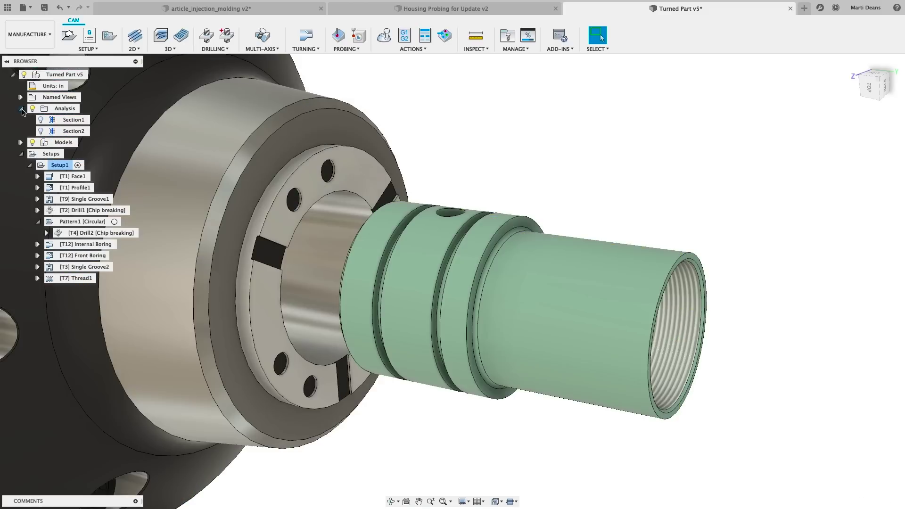
{"action": "left_click", "coordinate": [22, 109]}
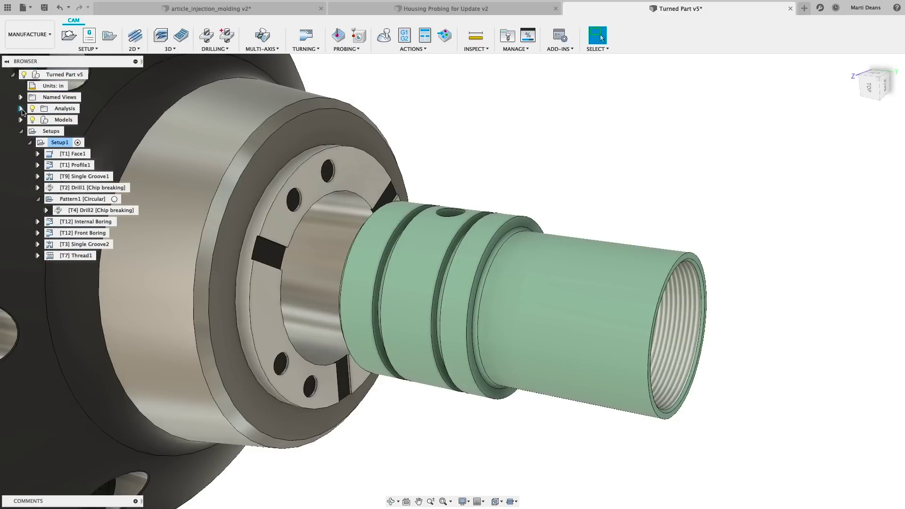
{"action": "left_click", "coordinate": [527, 51]}
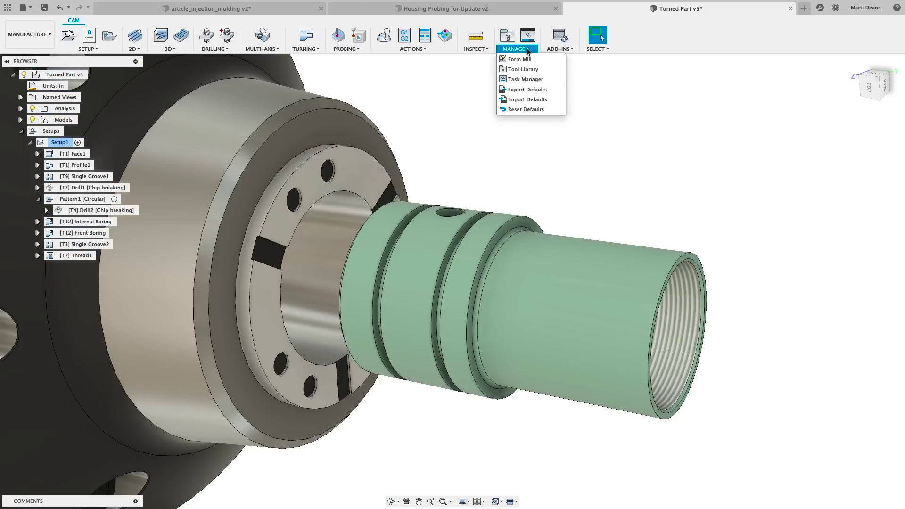
{"action": "left_click", "coordinate": [534, 90]}
{"action": "type", "text": "haas lathe stee"}
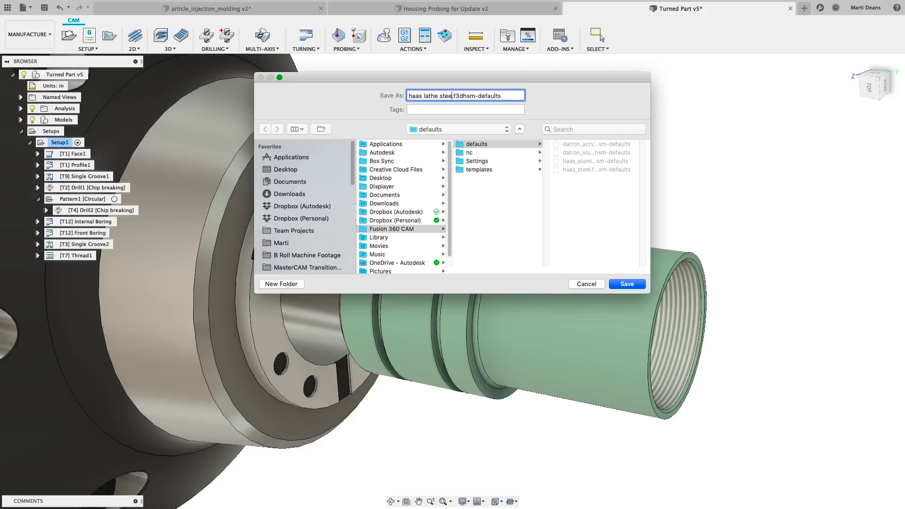
{"action": "type", "text": "l"}
{"action": "left_click", "coordinate": [621, 282]}
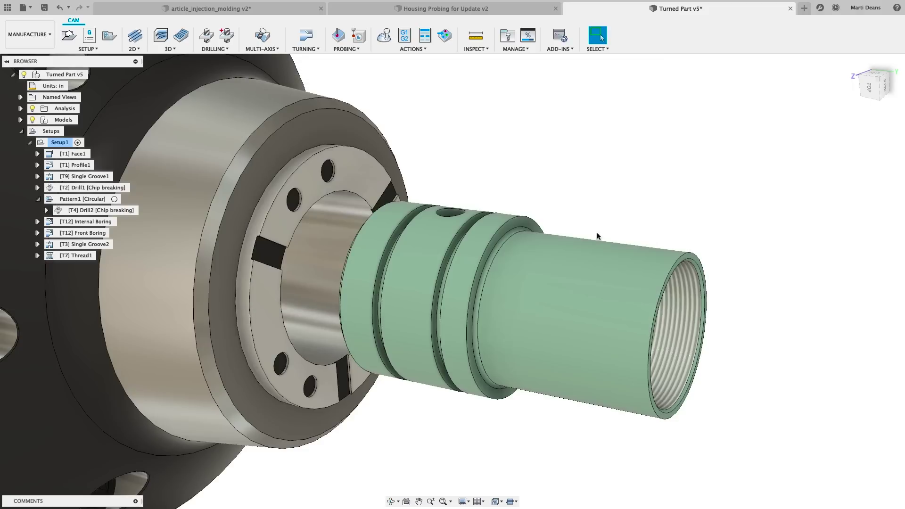
- Reset the operation defaults, confirming that parameter values are overridden with built-in defaults
{"action": "left_click", "coordinate": [526, 49]}
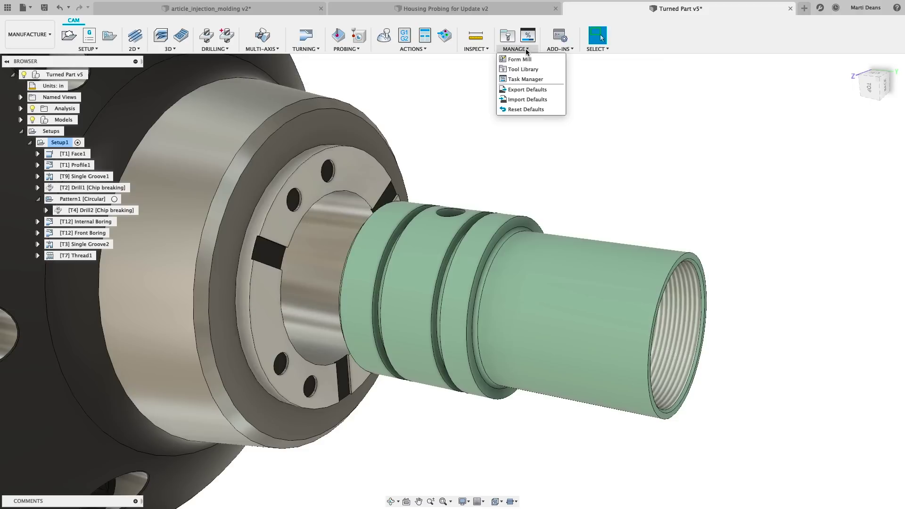
{"action": "left_click", "coordinate": [529, 109]}
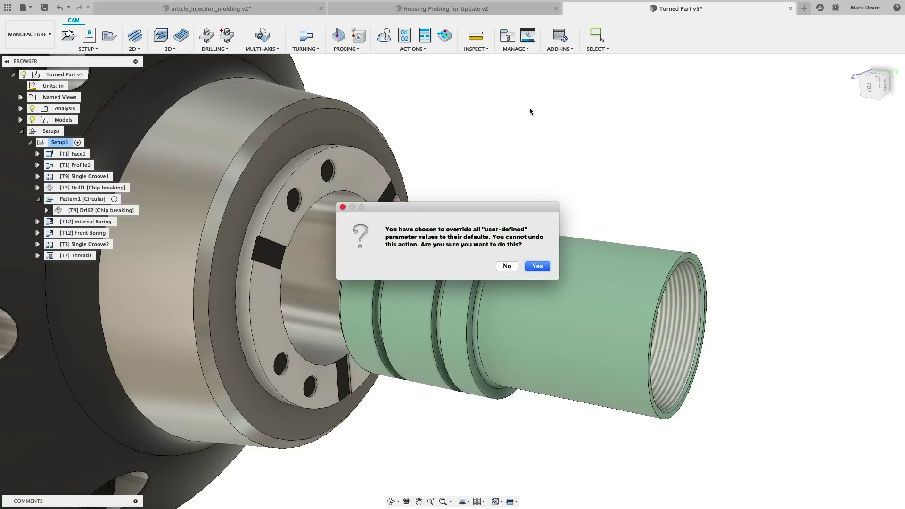
{"action": "left_click", "coordinate": [539, 266]}
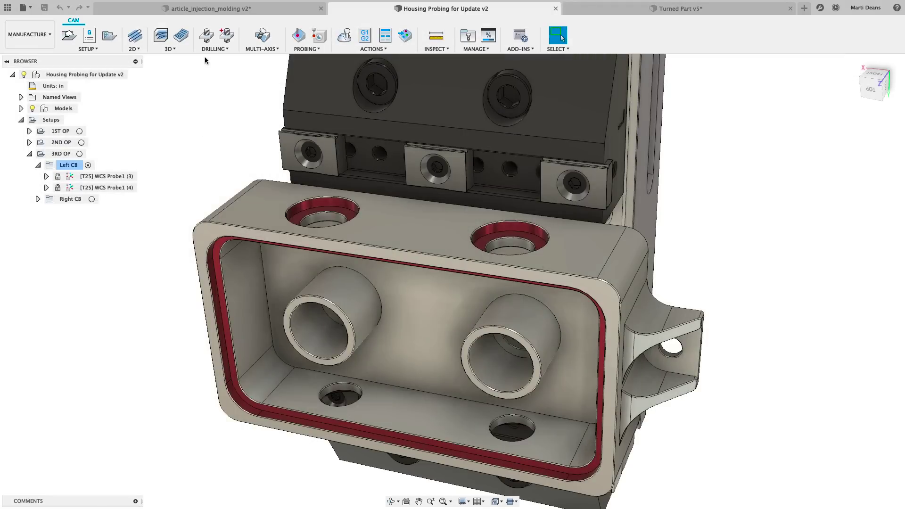
- Start a Drill operation on the right top hole face, including same-diameter holes
{"action": "left_click", "coordinate": [205, 38]}
{"action": "left_click", "coordinate": [778, 131]}
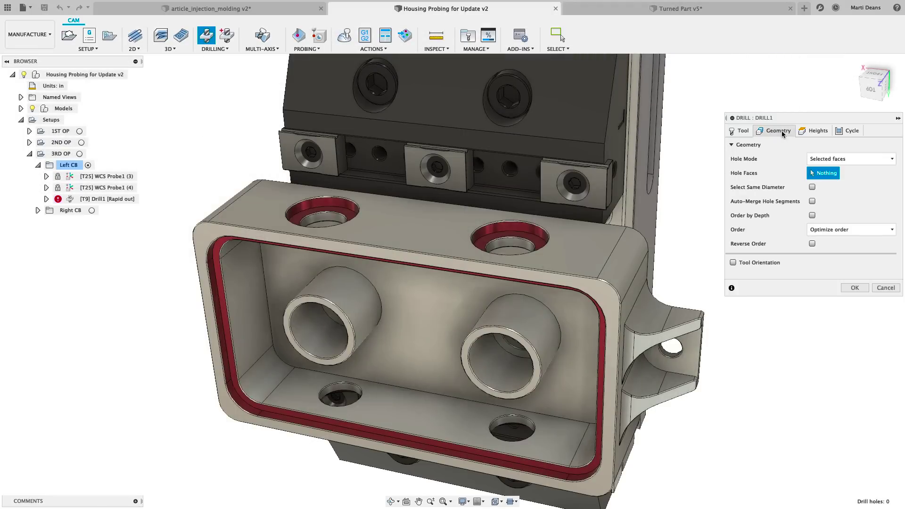
{"action": "left_click", "coordinate": [507, 243]}
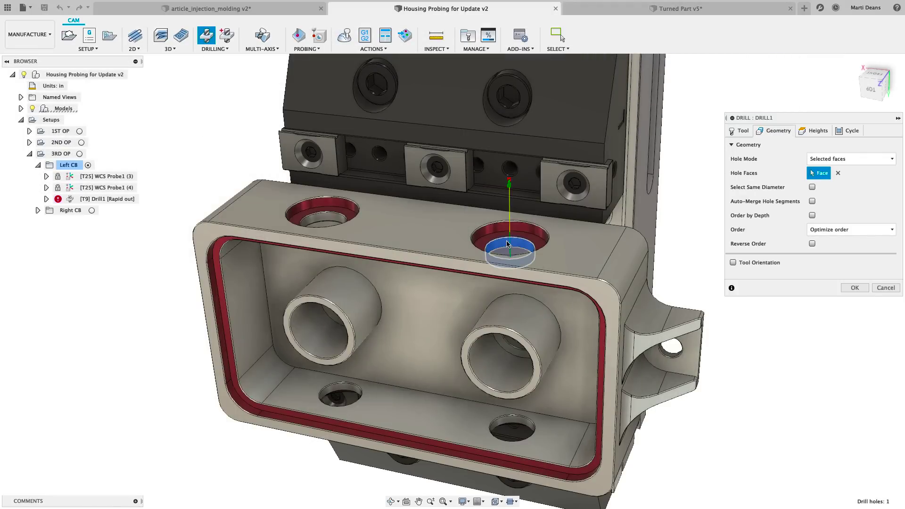
{"action": "left_click", "coordinate": [812, 187]}
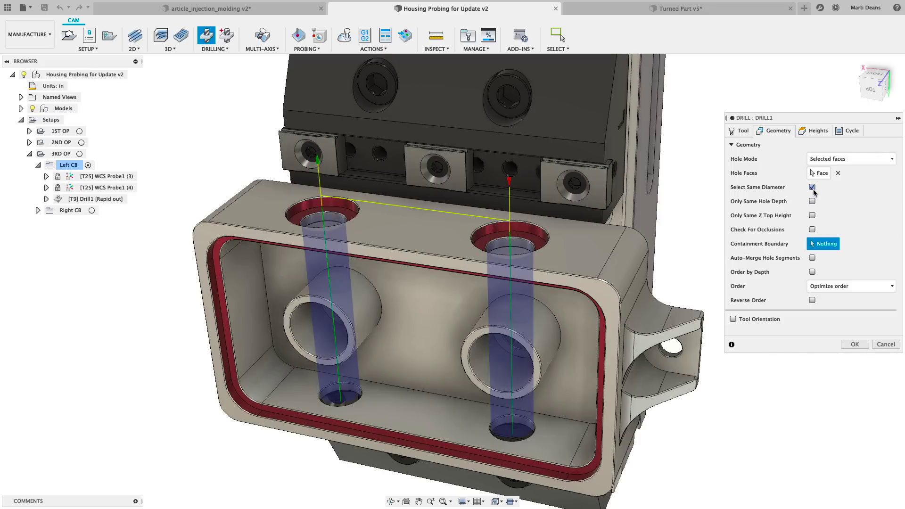
- Enable Check For Occlusions and set hole ordering to Order by x
{"action": "left_click", "coordinate": [811, 230]}
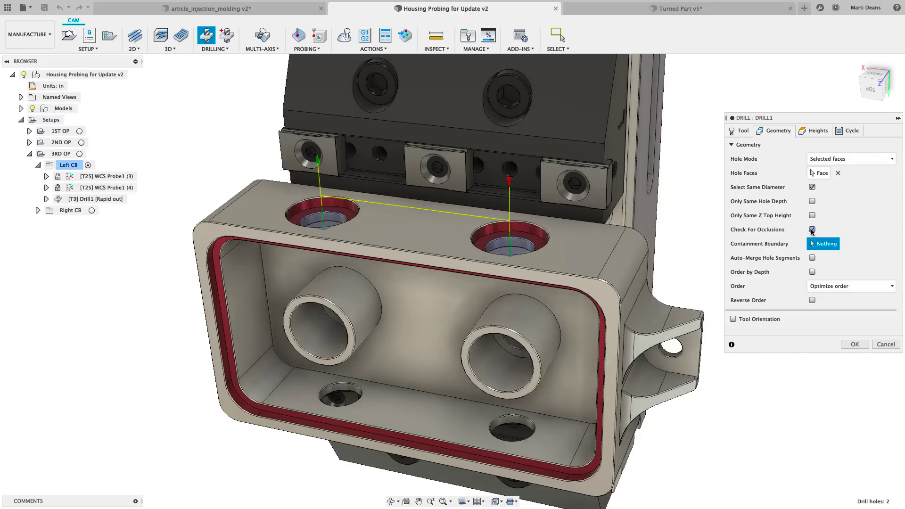
{"action": "left_click", "coordinate": [860, 287]}
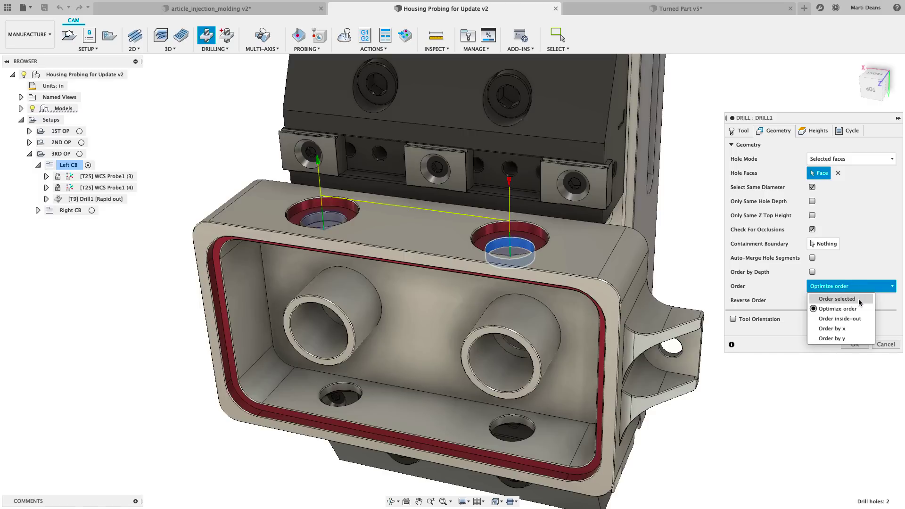
{"action": "left_click", "coordinate": [859, 300]}
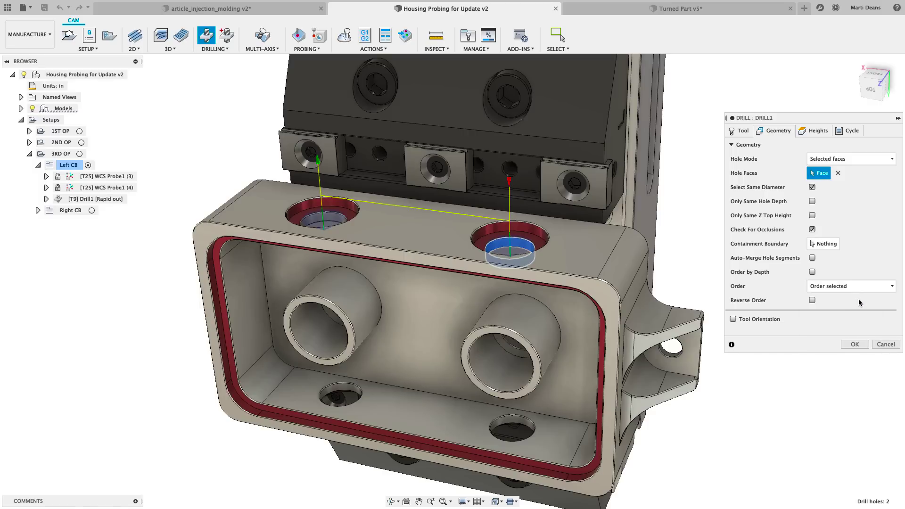
{"action": "left_click", "coordinate": [860, 286]}
{"action": "left_click", "coordinate": [856, 328]}
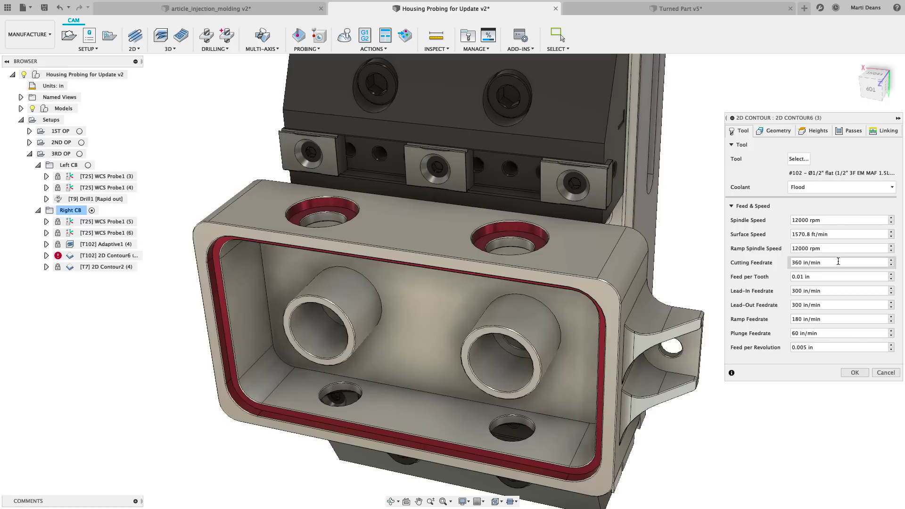
- Copy the cutting feedrate parameter name into a finish feedrate expression, tool_feedCutting*0.2
{"action": "right_click", "coordinate": [839, 263]}
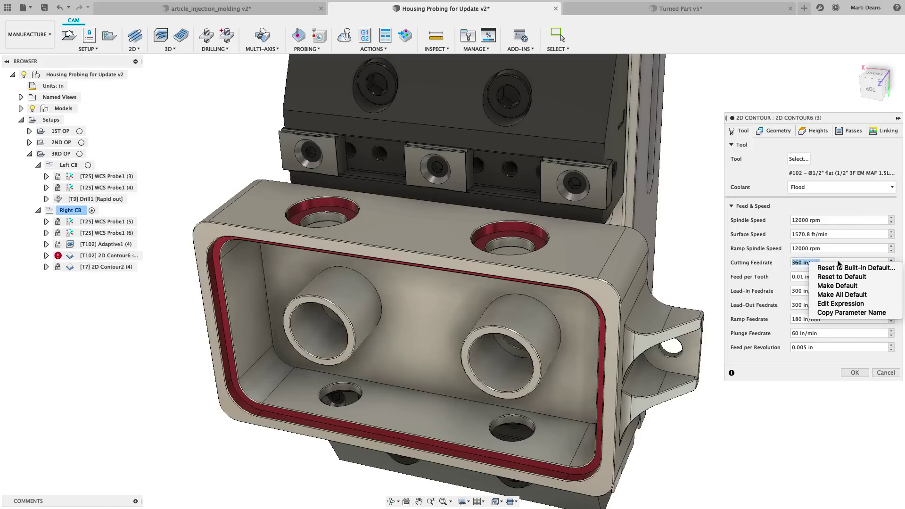
{"action": "left_click", "coordinate": [843, 312]}
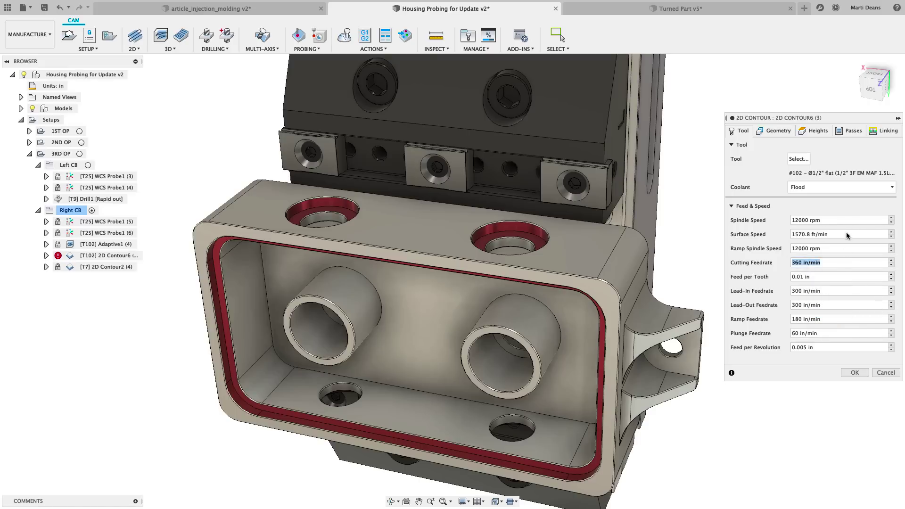
{"action": "left_click", "coordinate": [848, 130]}
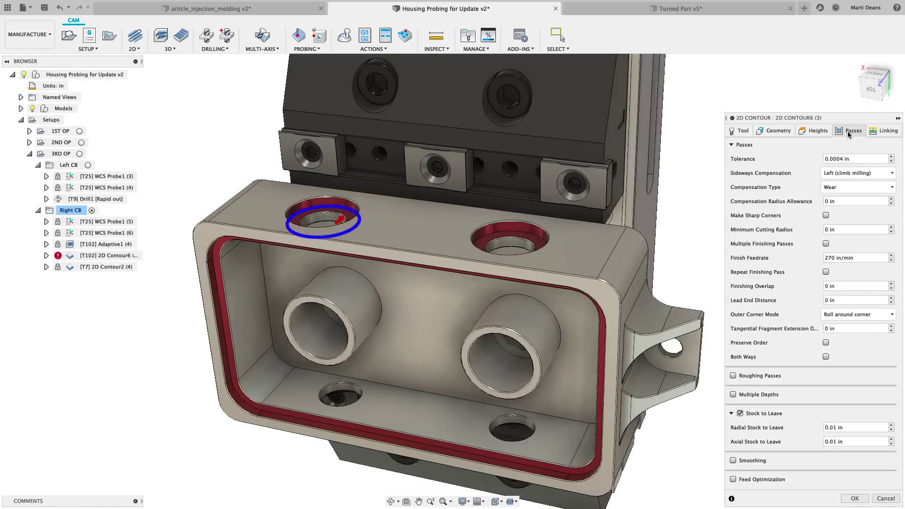
{"action": "right_click", "coordinate": [858, 255]}
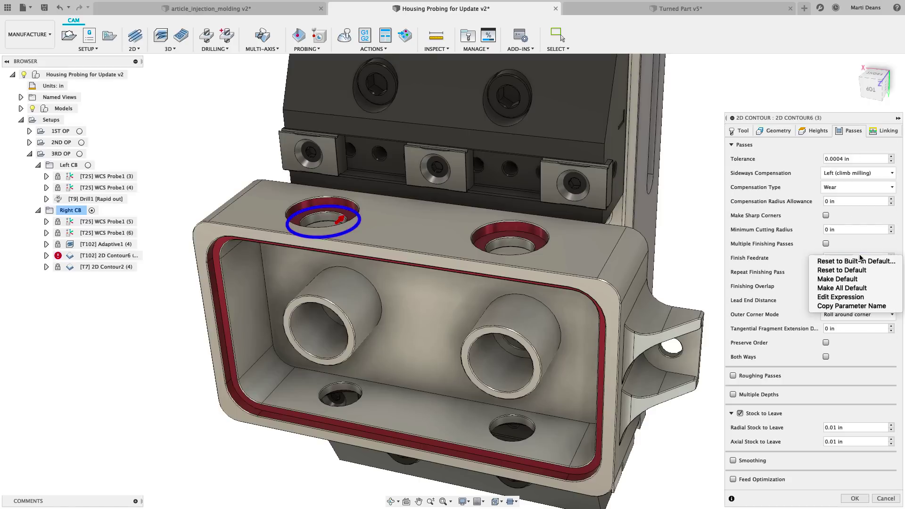
{"action": "left_click", "coordinate": [857, 302]}
{"action": "type", "text": "0.2"}
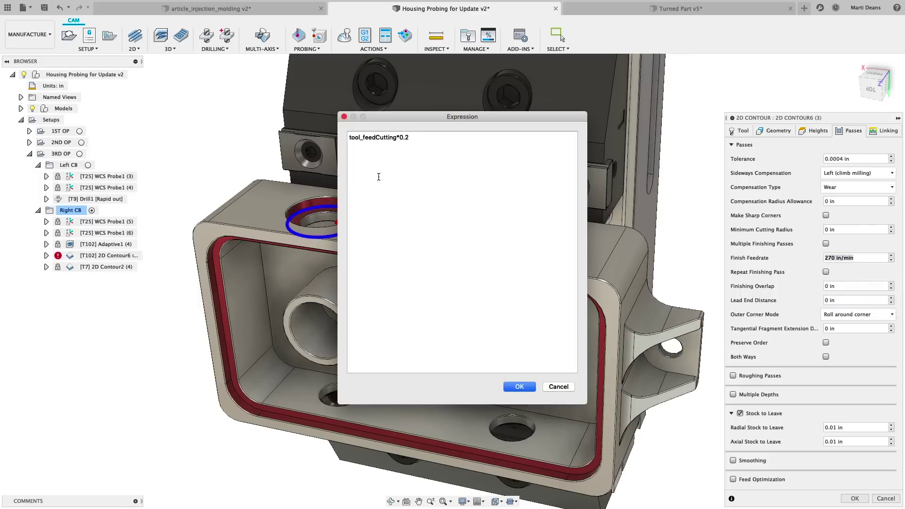